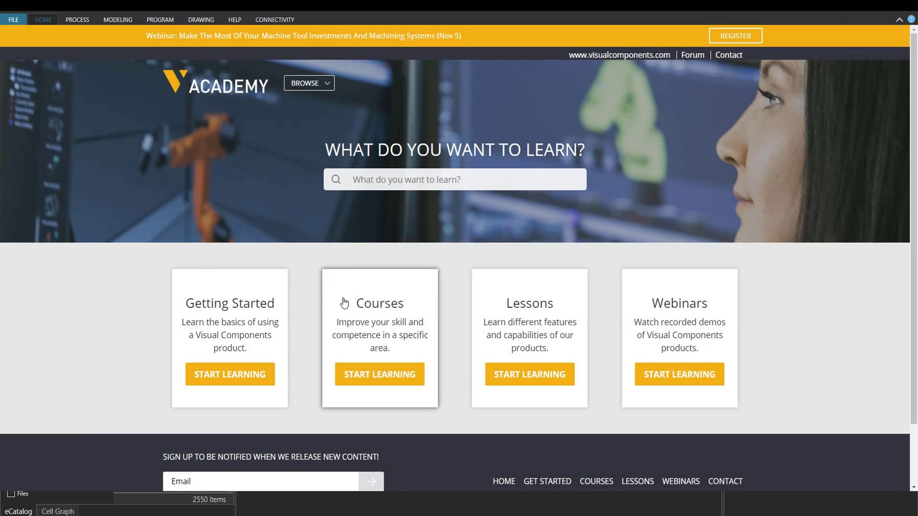
# Step: Open the Introduction to Process Modeling course from the Academy's course list
pyautogui.click(348, 304)
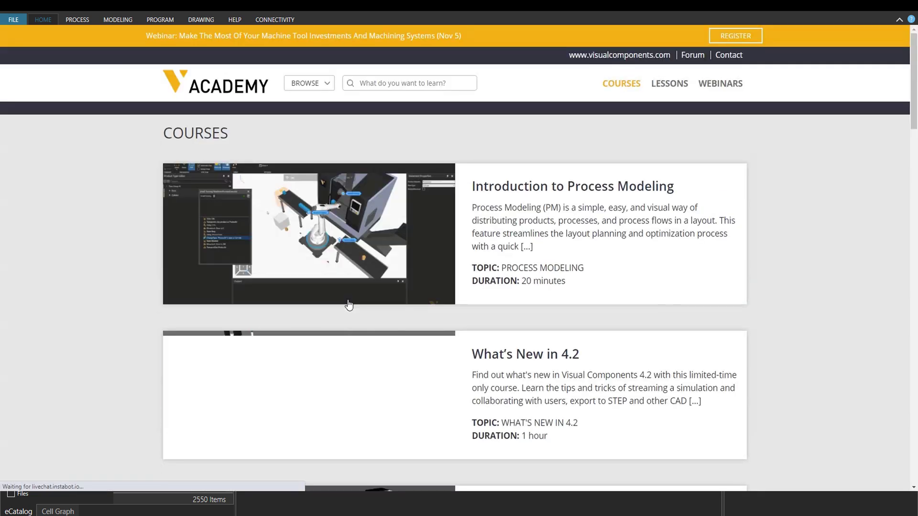
pyautogui.click(493, 197)
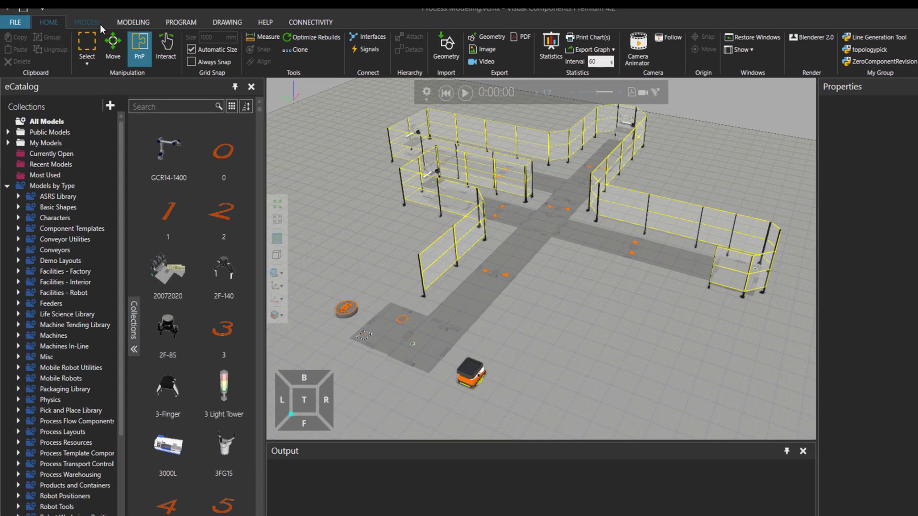
# Step: Display the layout's processes and use the Flow editor to connect the Feeder near the mobile robot to the nearest ManualProcess
pyautogui.click(85, 21)
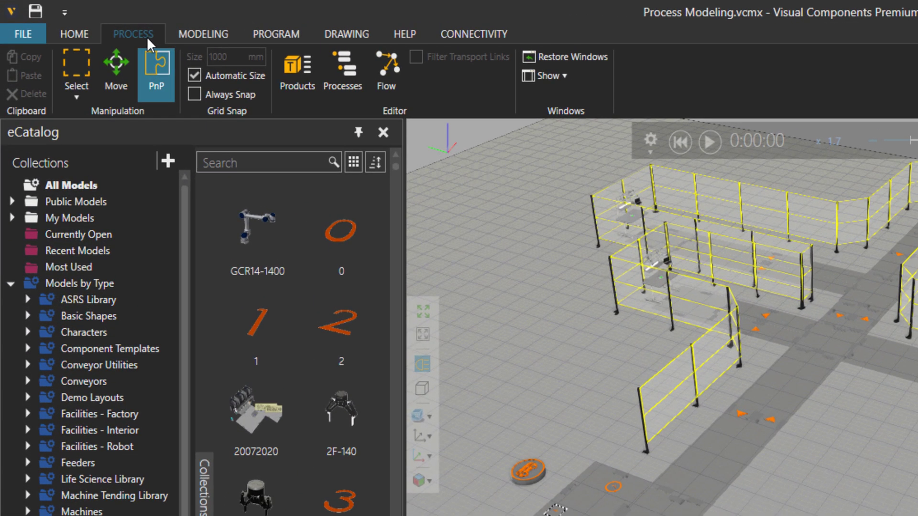
pyautogui.click(347, 71)
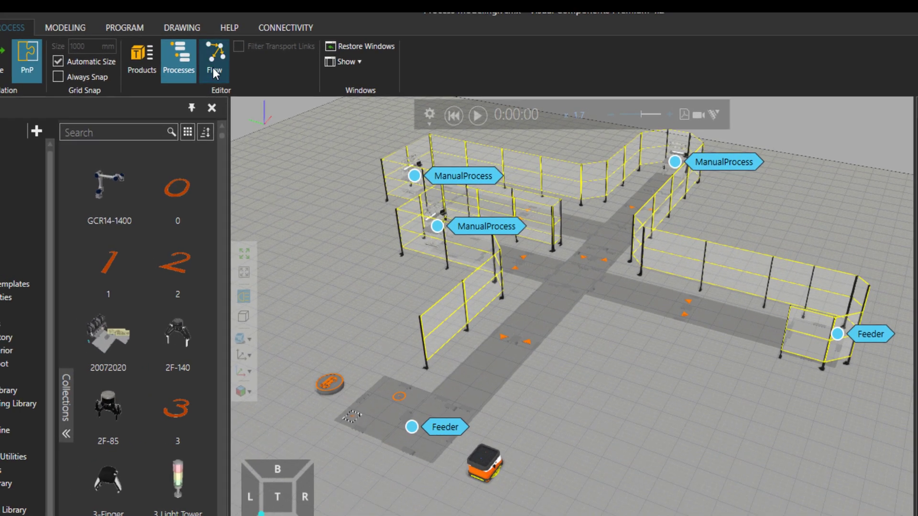
pyautogui.click(214, 69)
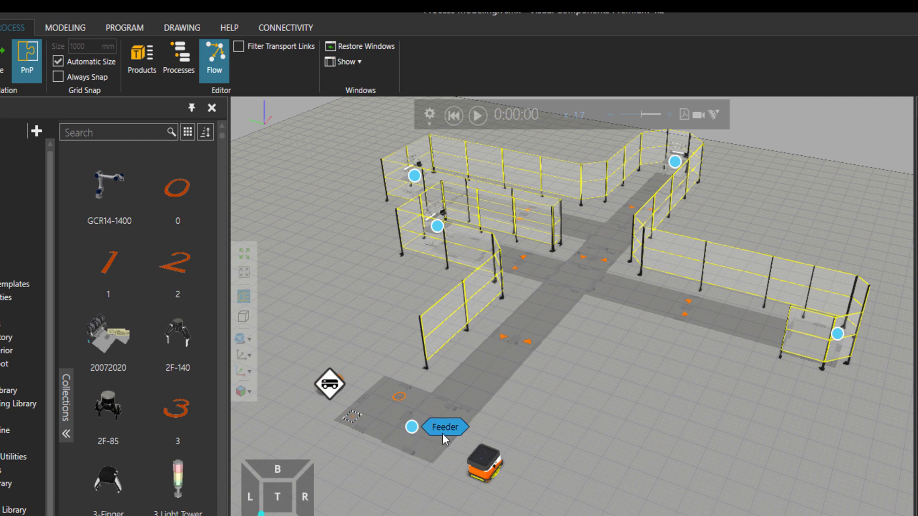
pyautogui.click(443, 434)
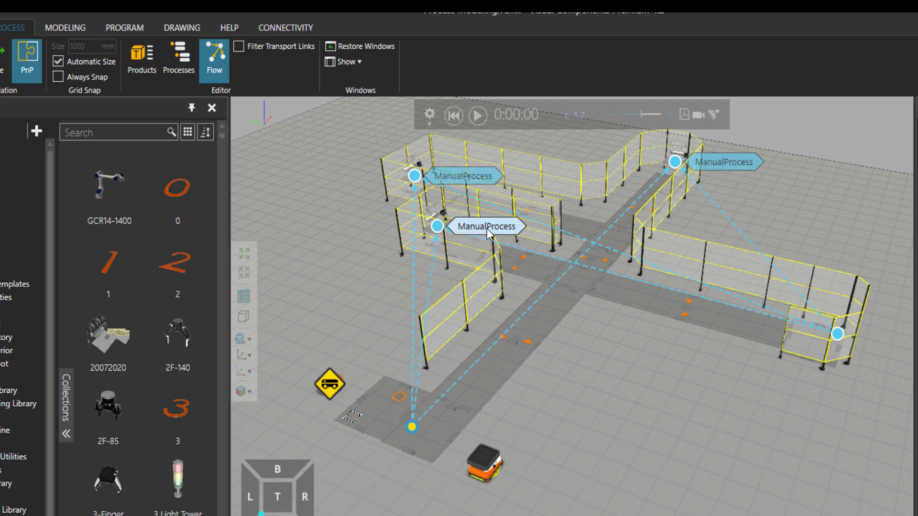
pyautogui.click(487, 228)
# Step: Run the simulation, speed it up to x7.6, and slow it down again
pyautogui.click(478, 119)
pyautogui.click(670, 115)
pyautogui.click(671, 116)
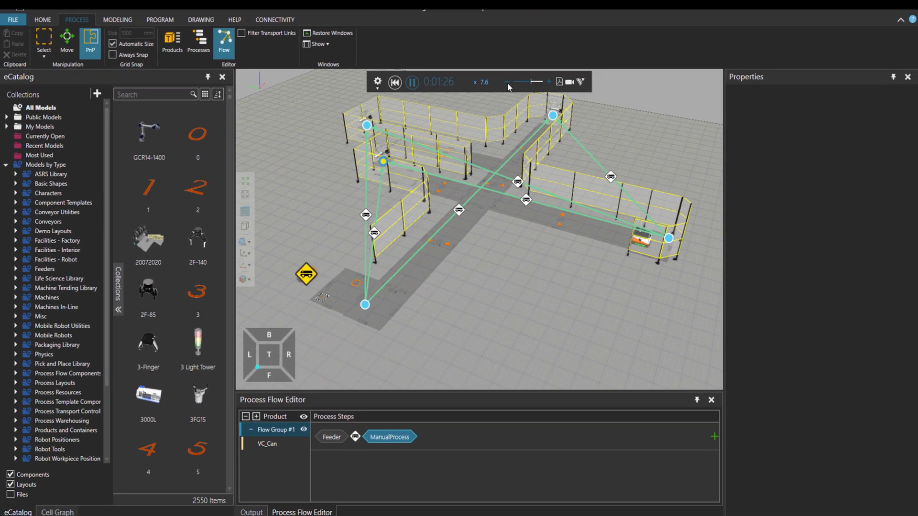
pyautogui.click(506, 82)
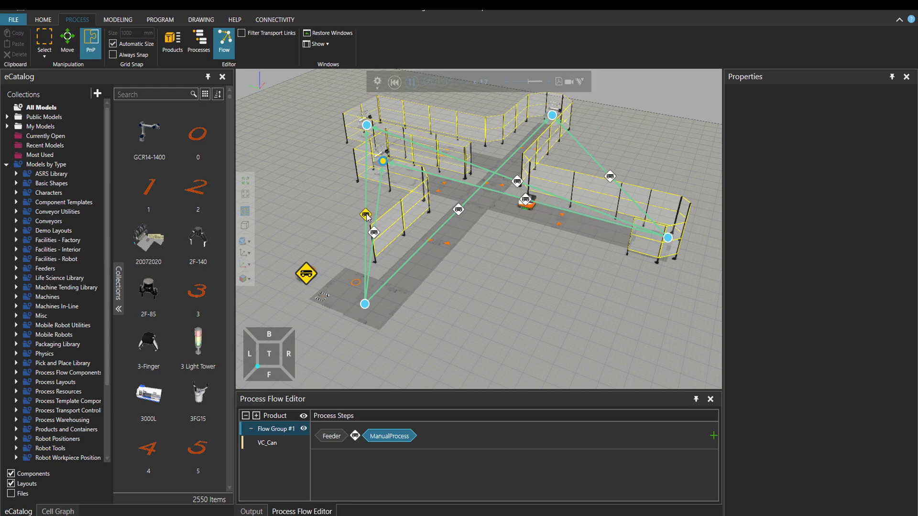
# Step: Inspect the properties of the transport link from the Feeder to the upper-left ManualProcess, clear the selection and reset the simulation
pyautogui.click(372, 200)
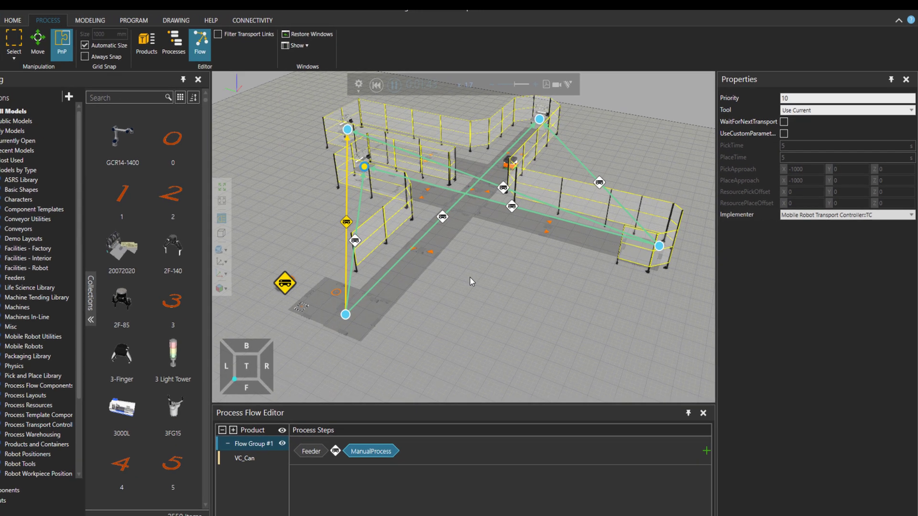
pyautogui.click(447, 260)
pyautogui.click(250, 104)
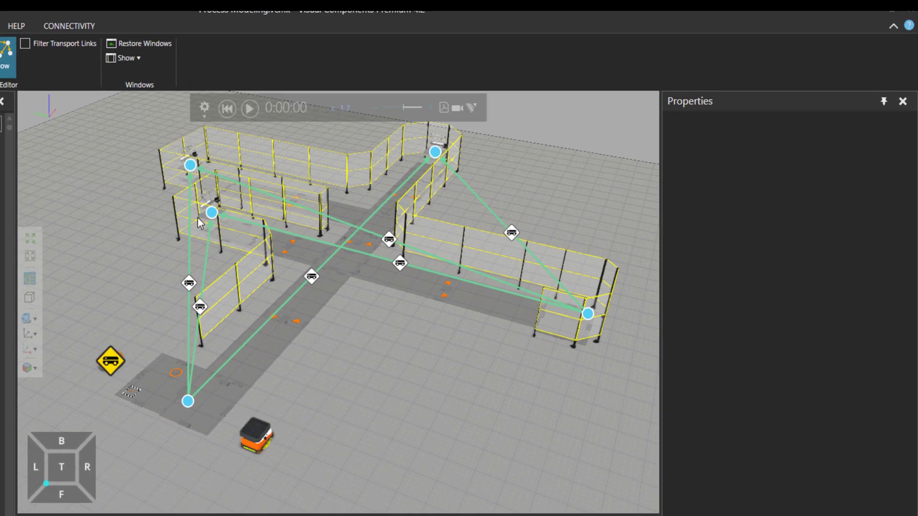
# Step: Enable UseCustomParameters for the transport link to the upper-left ManualProcess and run the simulation in a top view of the Feeder
pyautogui.click(189, 286)
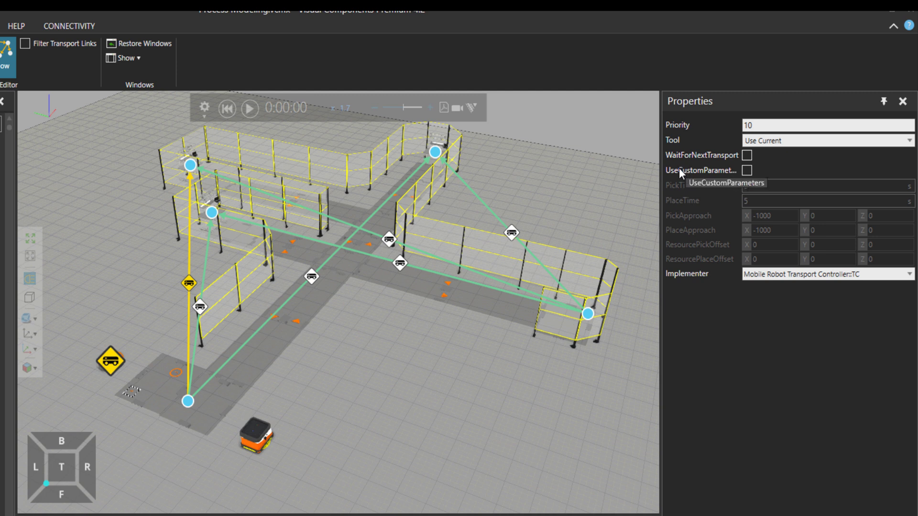
pyautogui.click(745, 171)
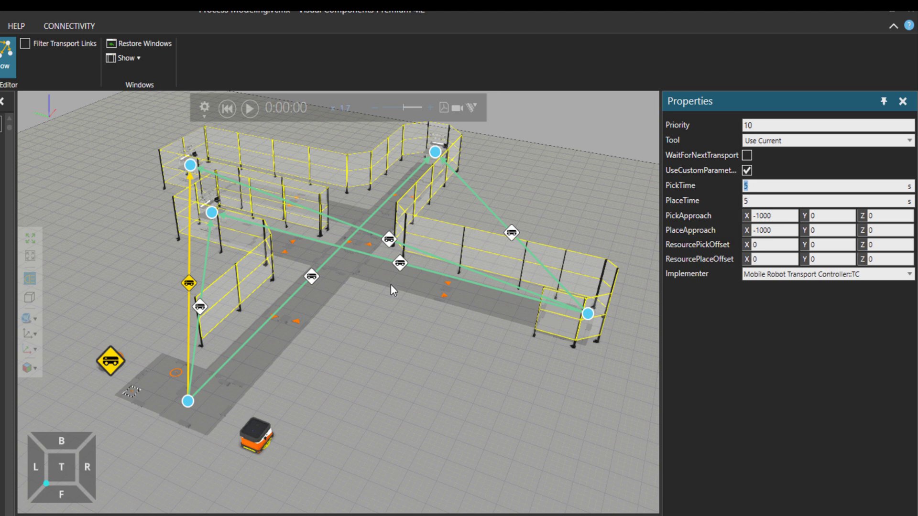
pyautogui.click(62, 471)
pyautogui.scroll(5, 285, 484)
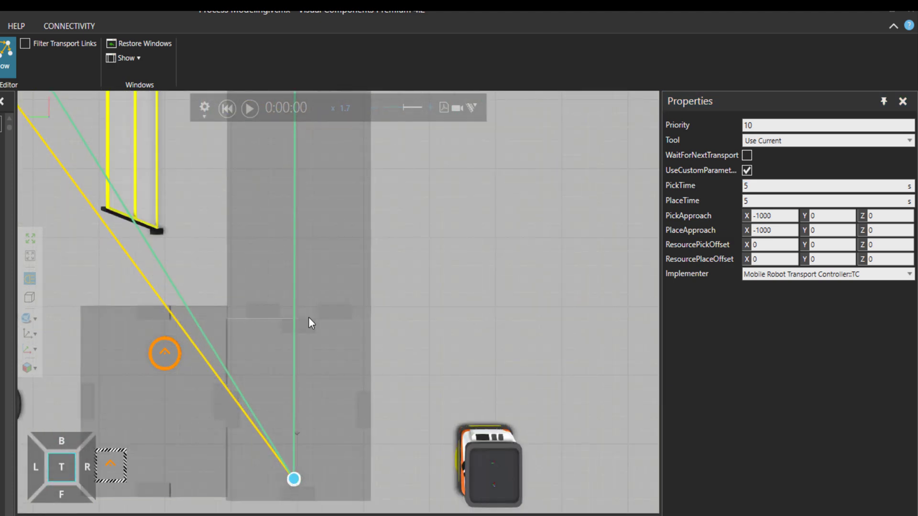
pyautogui.click(250, 109)
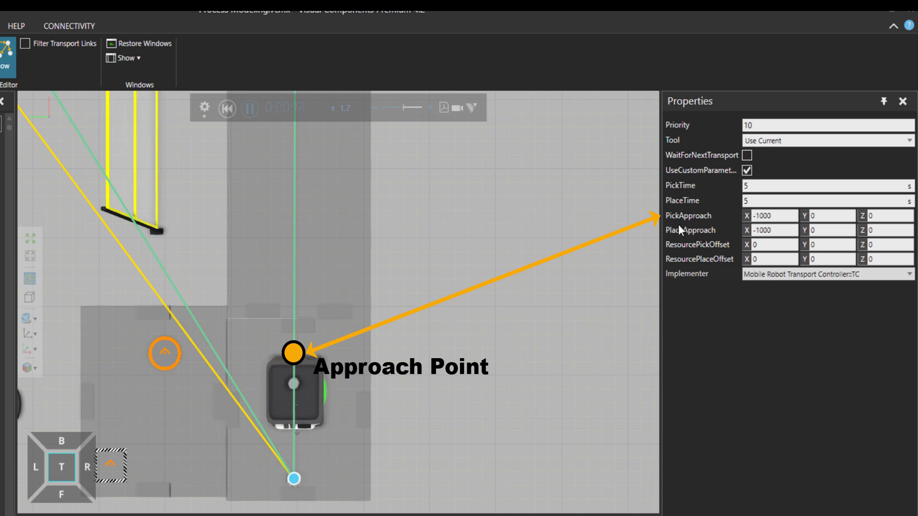
# Step: Set the link's ResourcePickOffset X to 500, then rerun the simulation from the start and reset it
pyautogui.click(755, 217)
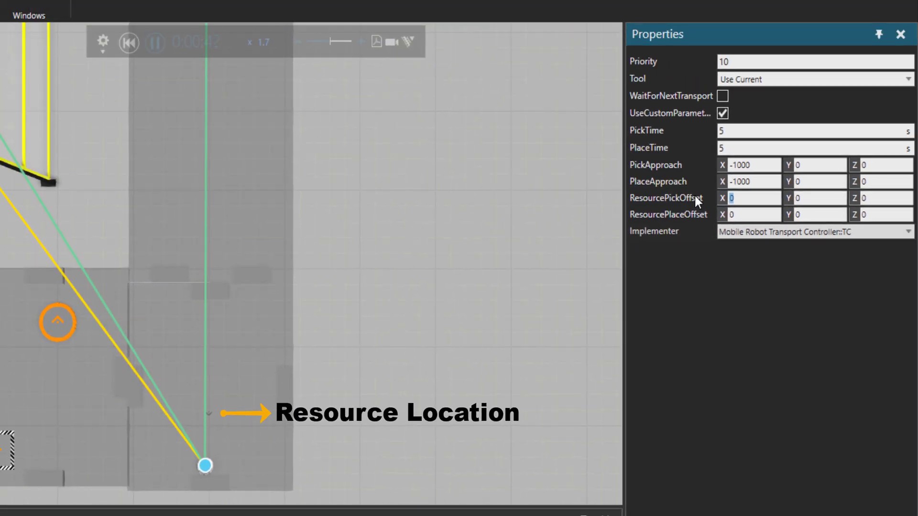
pyautogui.write('500')
pyautogui.press('Return')
pyautogui.click(134, 43)
pyautogui.click(156, 42)
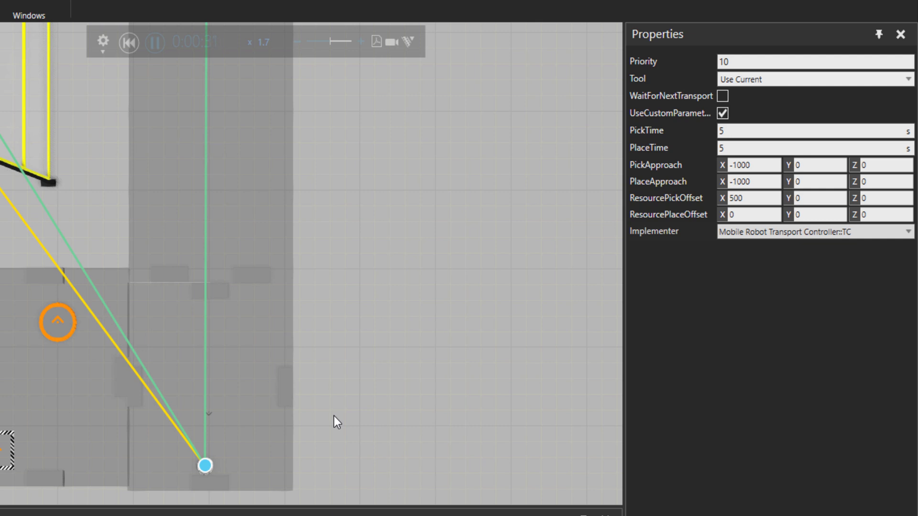
pyautogui.click(129, 43)
pyautogui.moveTo(342, 226); pyautogui.dragTo(321, 314, button='right')
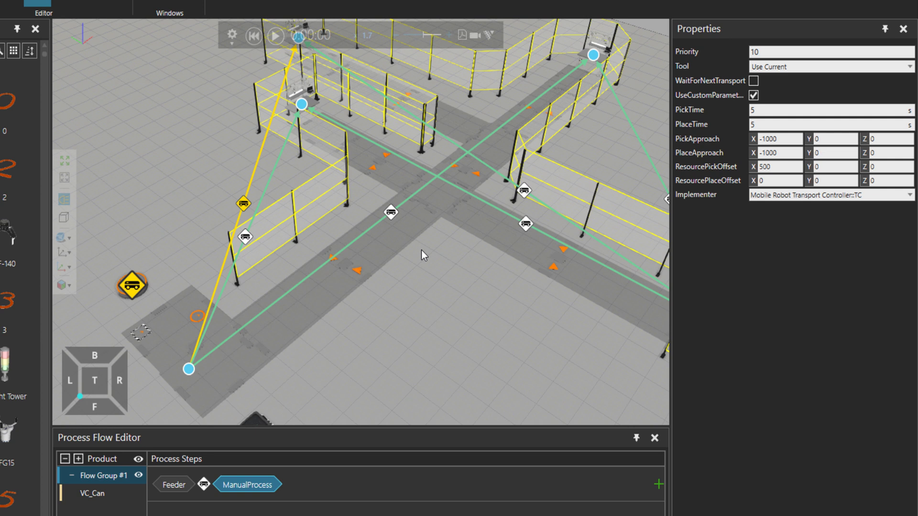
# Step: Turn off UseCustomParameters for the transport link and check the Mobile Robot Transport Controller's LinkDefaults properties
pyautogui.click(145, 284)
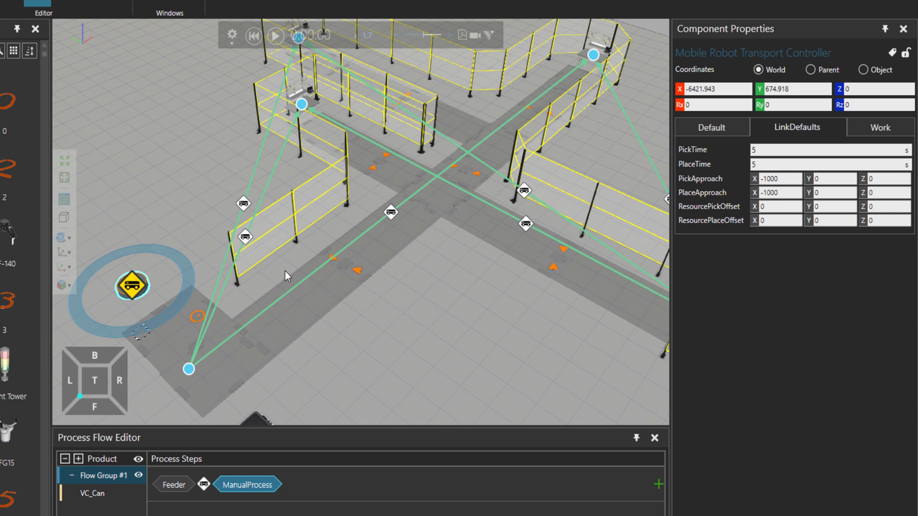
pyautogui.click(243, 203)
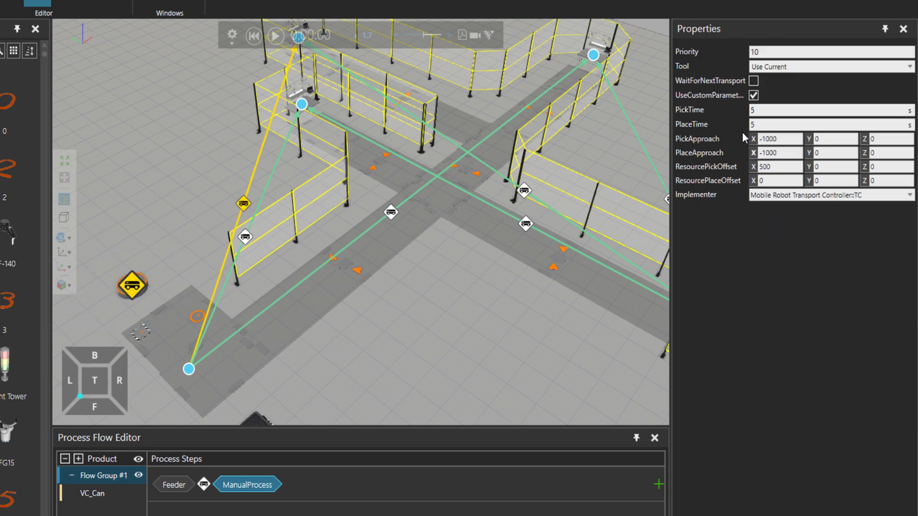
pyautogui.click(753, 96)
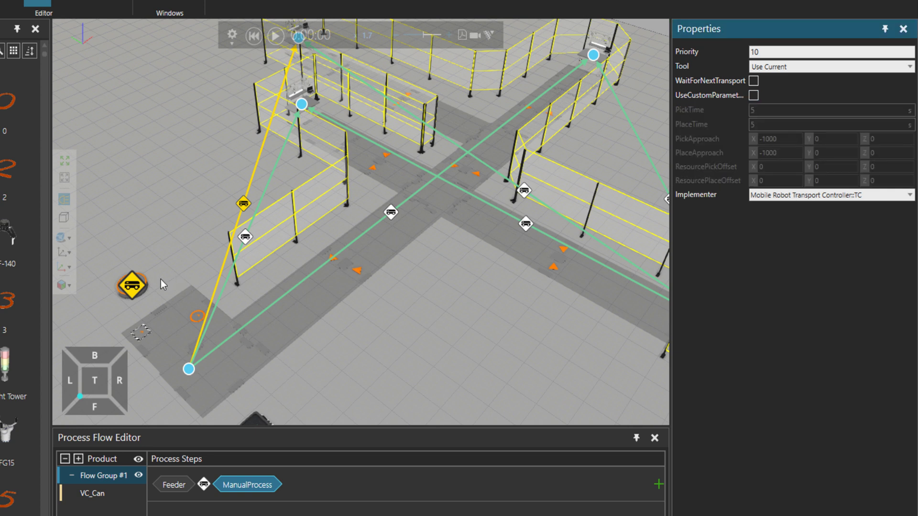
pyautogui.click(132, 286)
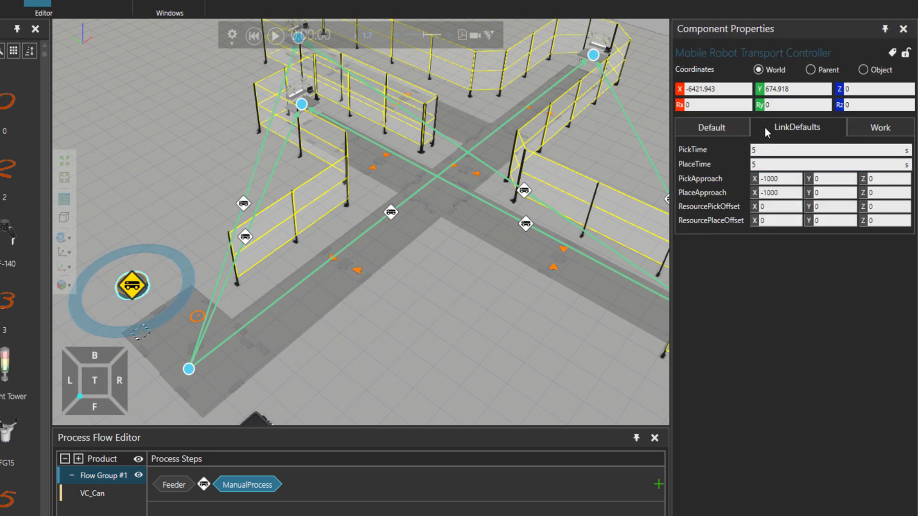